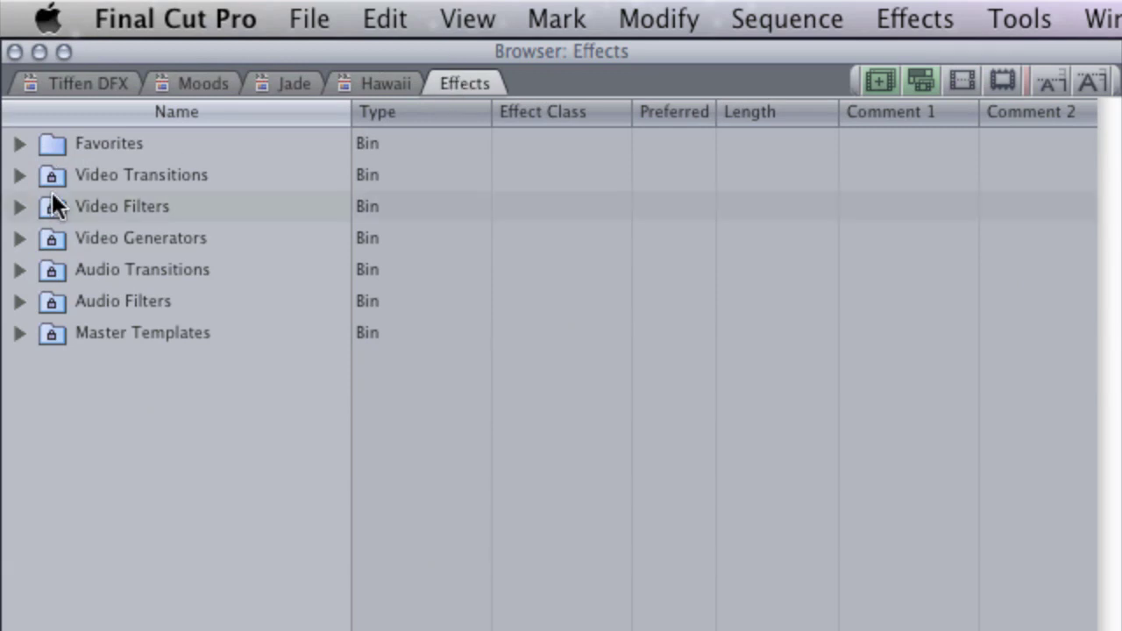
Apply the Yanobox Moods filter to clip MVI_0127 and bring up its user guide.
click(20, 207)
scroll(48, 210, down, 15)
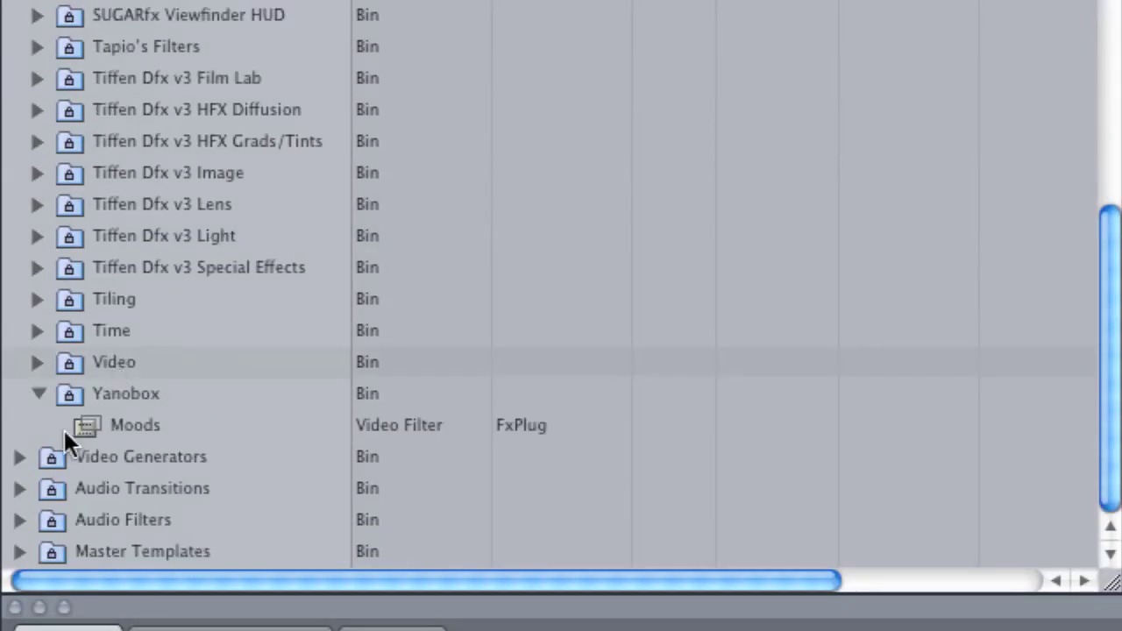
drag(91, 421, 151, 465)
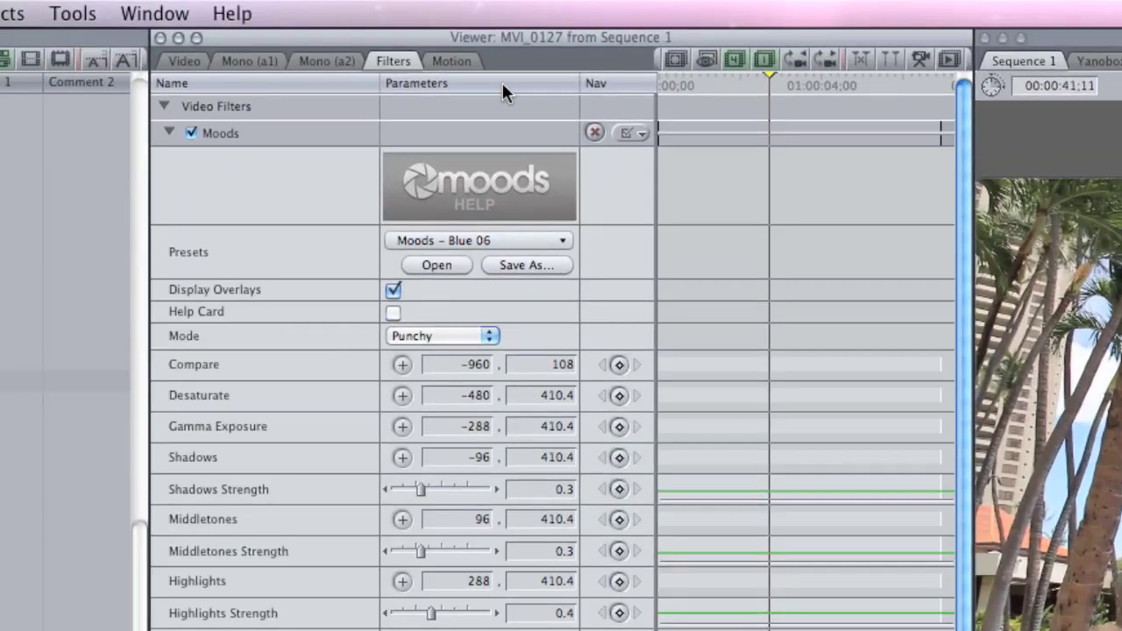
click(491, 186)
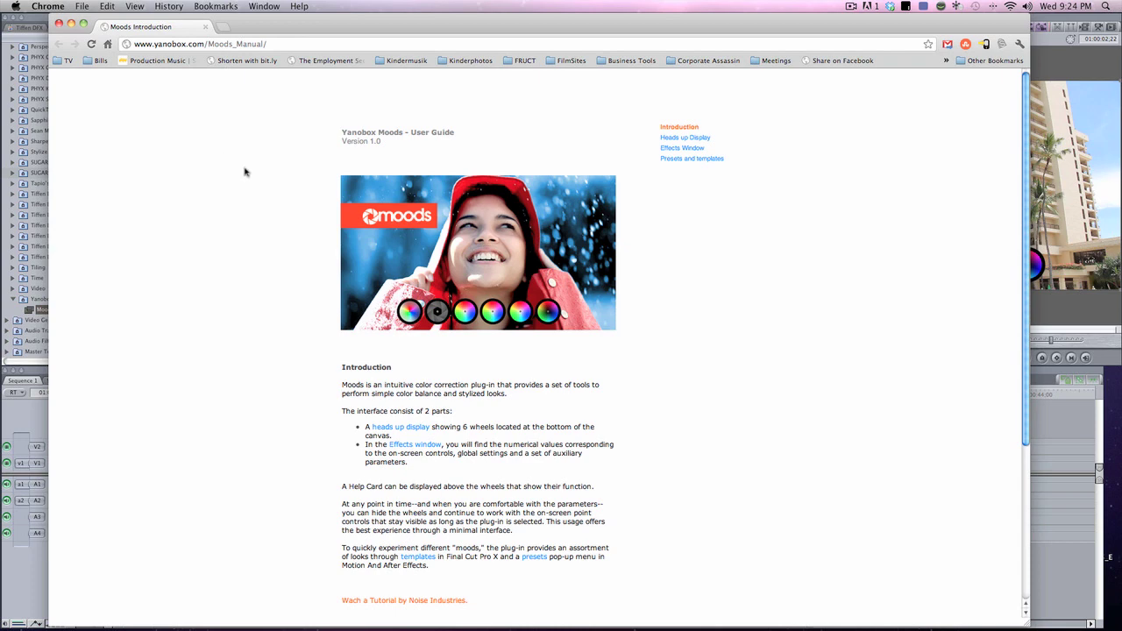
Scroll through the Introduction page of the Yanobox Moods user guide in Chrome.
scroll(246, 174, down, 4)
scroll(246, 174, down, 2)
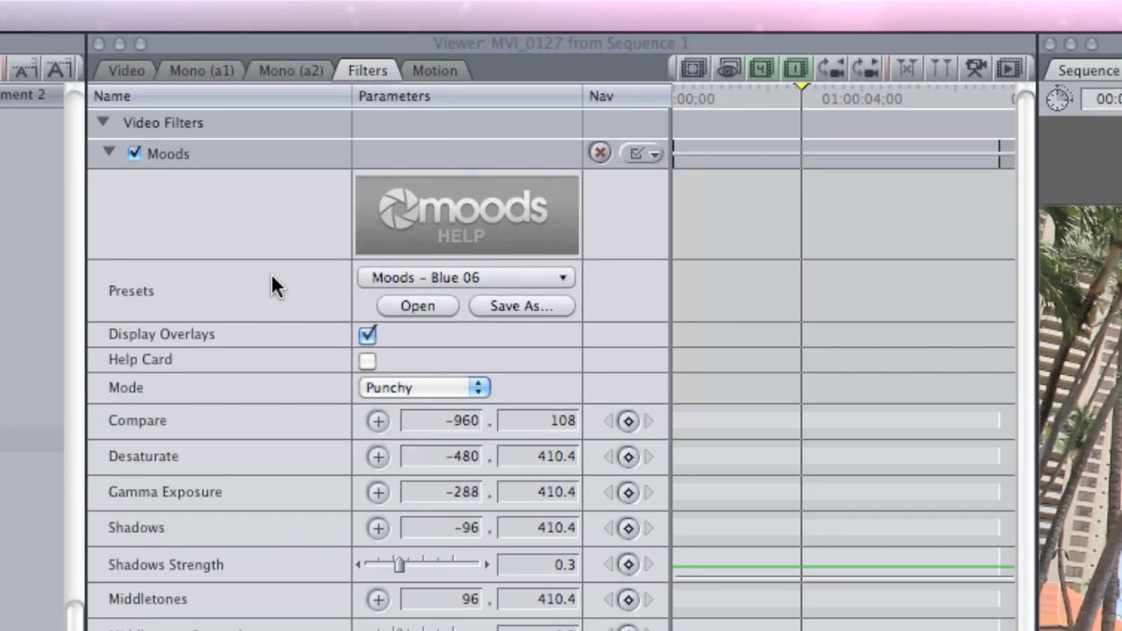
Select the Moods filter and look over its built-in presets without changing them.
click(271, 272)
click(271, 272)
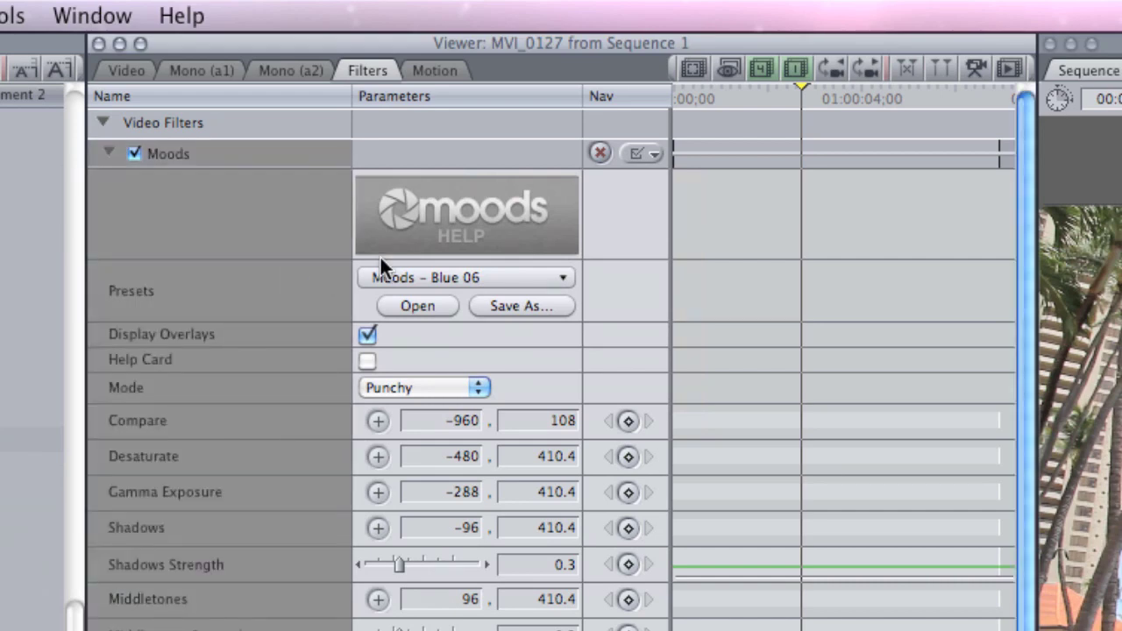
click(471, 274)
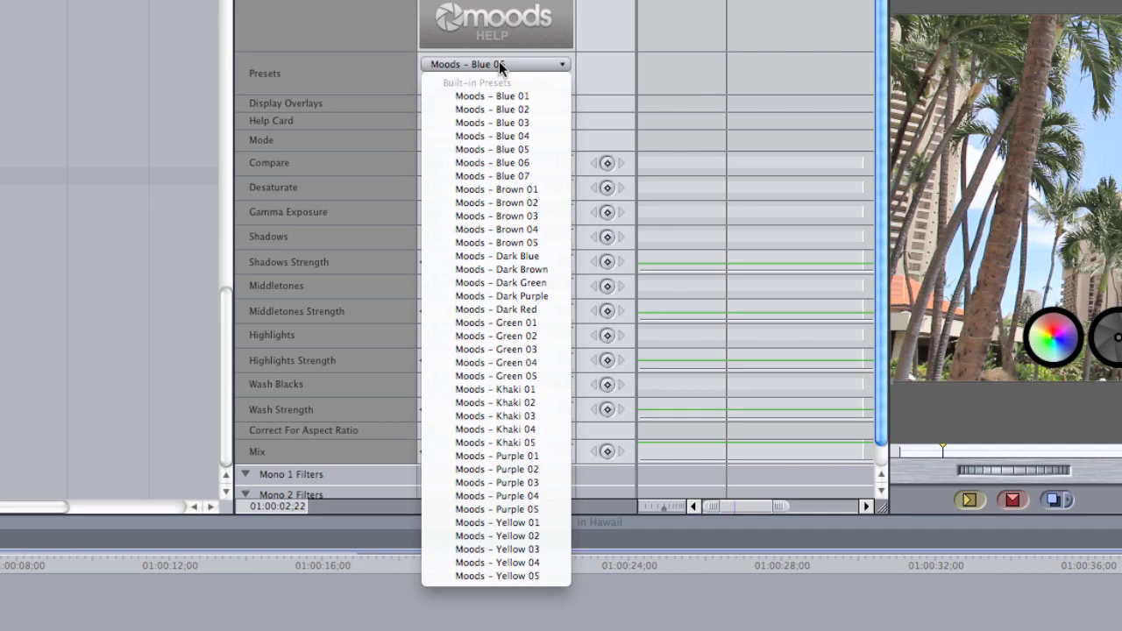
click(499, 60)
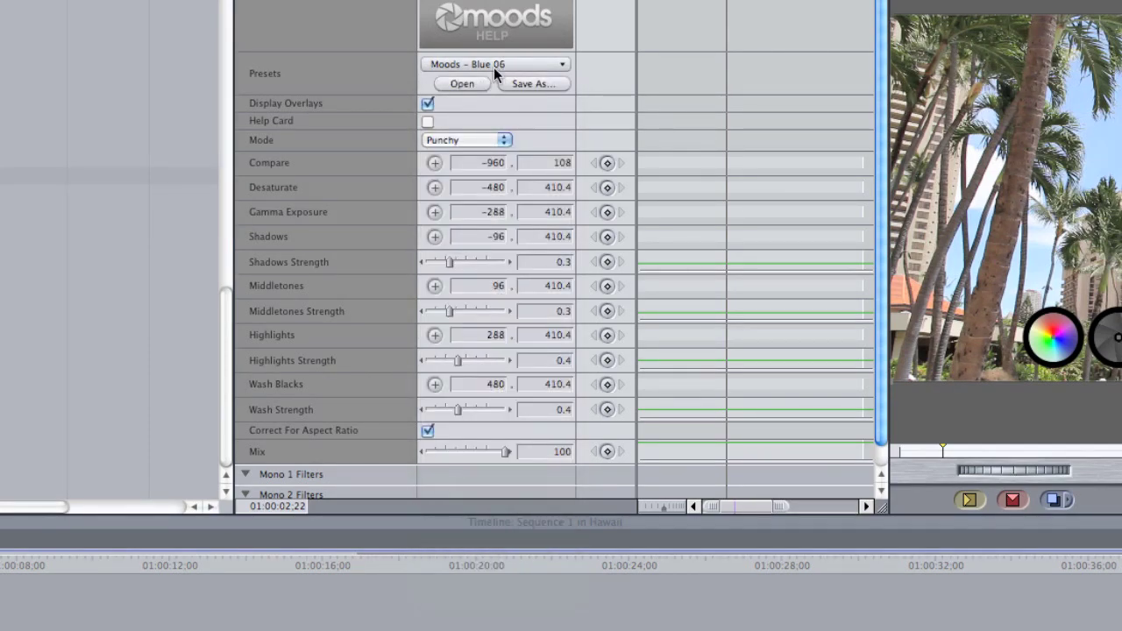
Turn on Help Card and Display Overlays so the colour wheels show labelled controls.
click(427, 104)
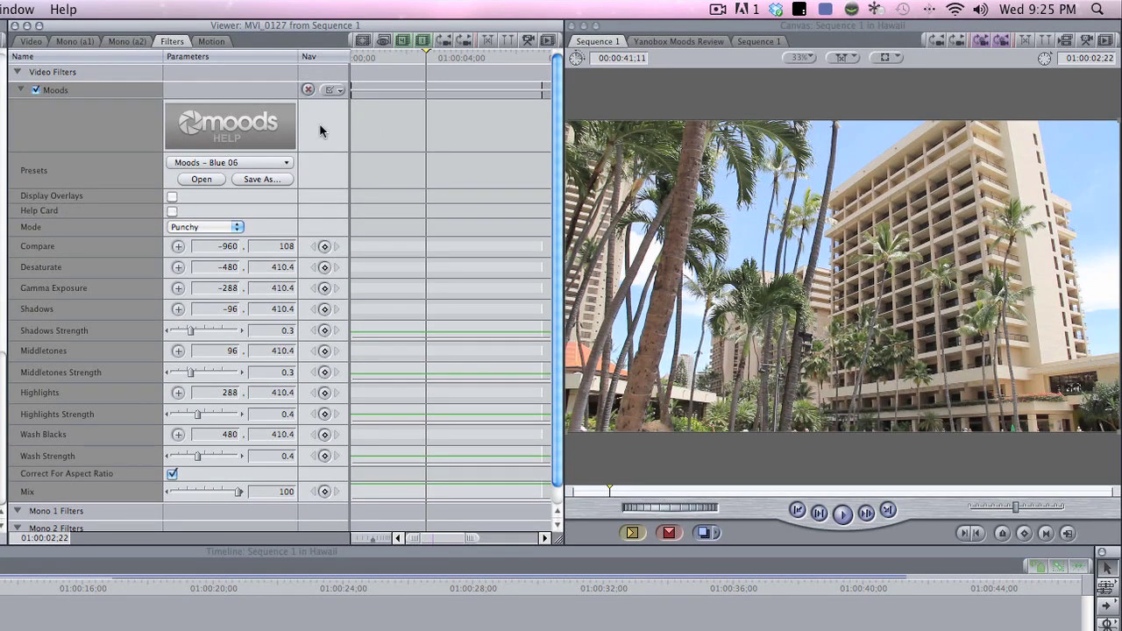
scroll(70, 228, down, 1)
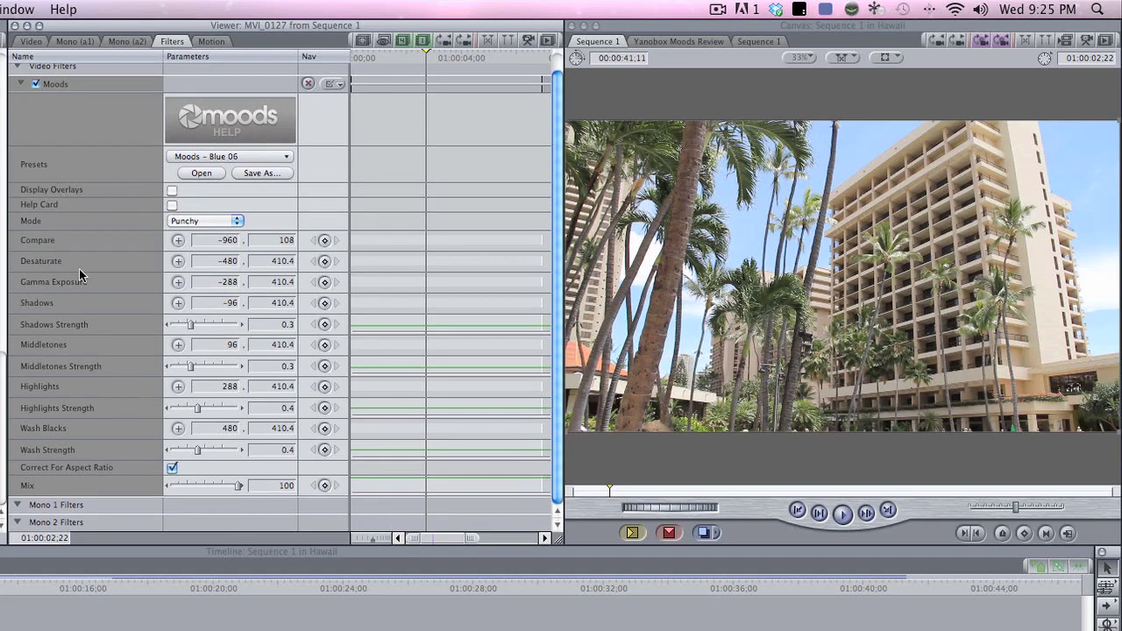
click(173, 205)
click(173, 191)
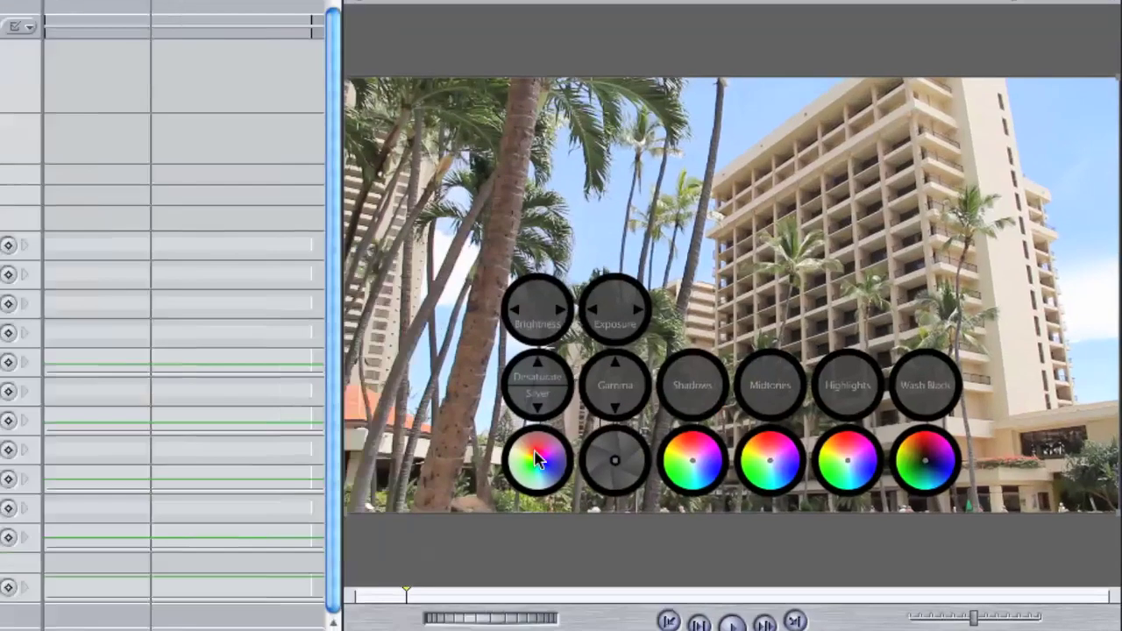
Desaturate the palm-tree shot toward a washed-out silver look on the Desaturate/Silver wheel.
click(703, 349)
mouse_move(394, 441)
mouse_down()
mouse_move(392, 246)
mouse_move(397, 605)
mouse_up()
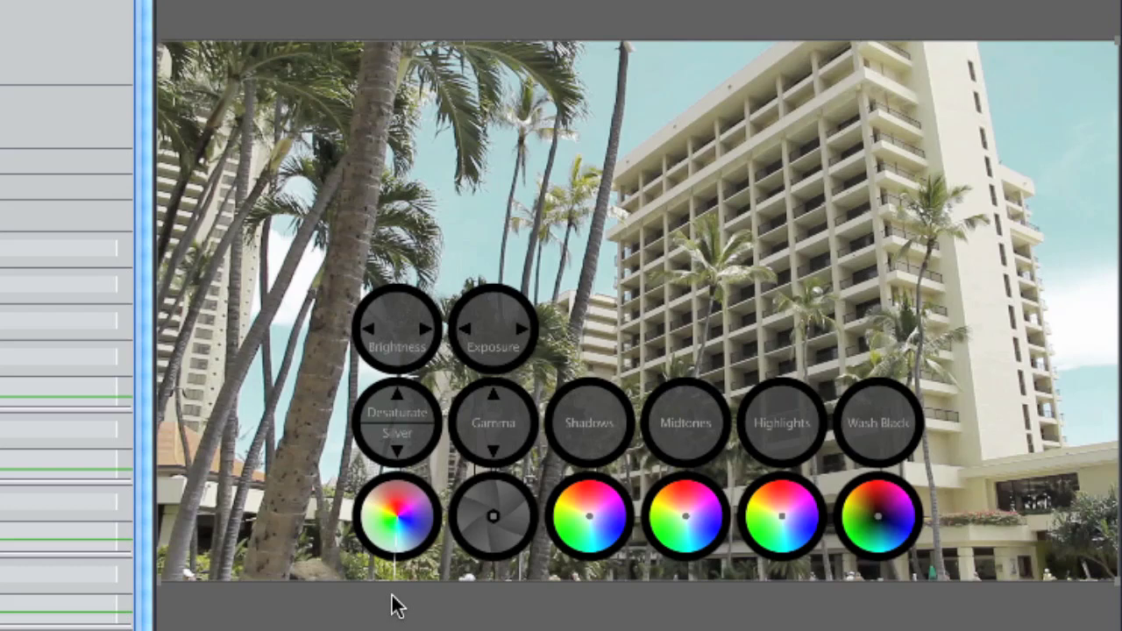
mouse_move(397, 605)
mouse_down()
mouse_move(436, 594)
mouse_move(366, 596)
mouse_up()
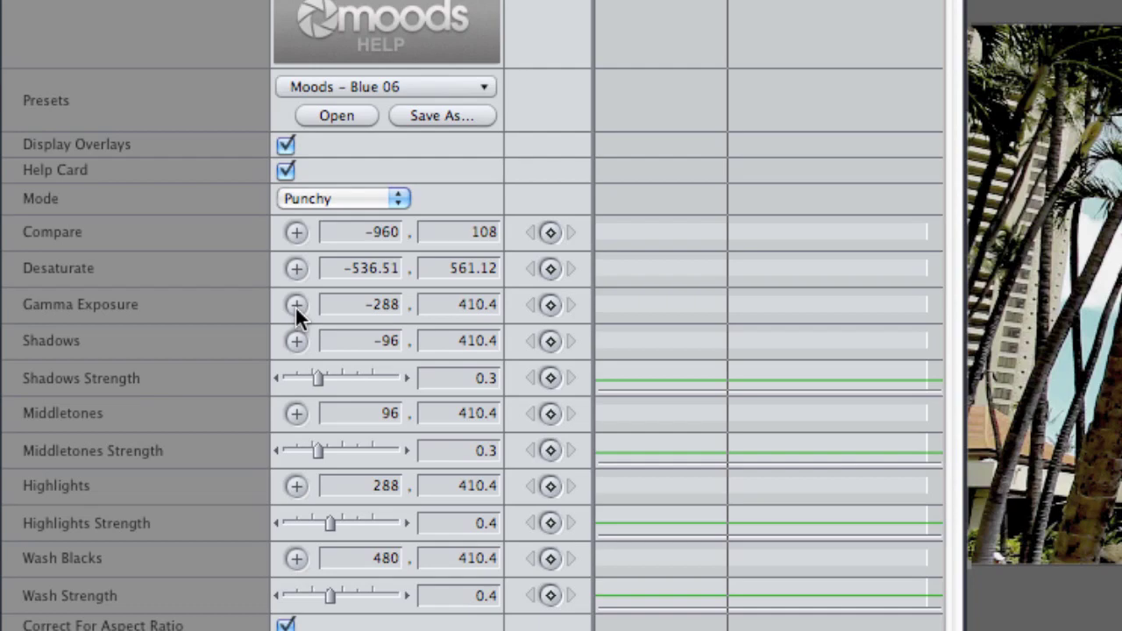
Brighten the sky and building by adjusting Gamma Exposure on the Gamma wheel.
click(296, 307)
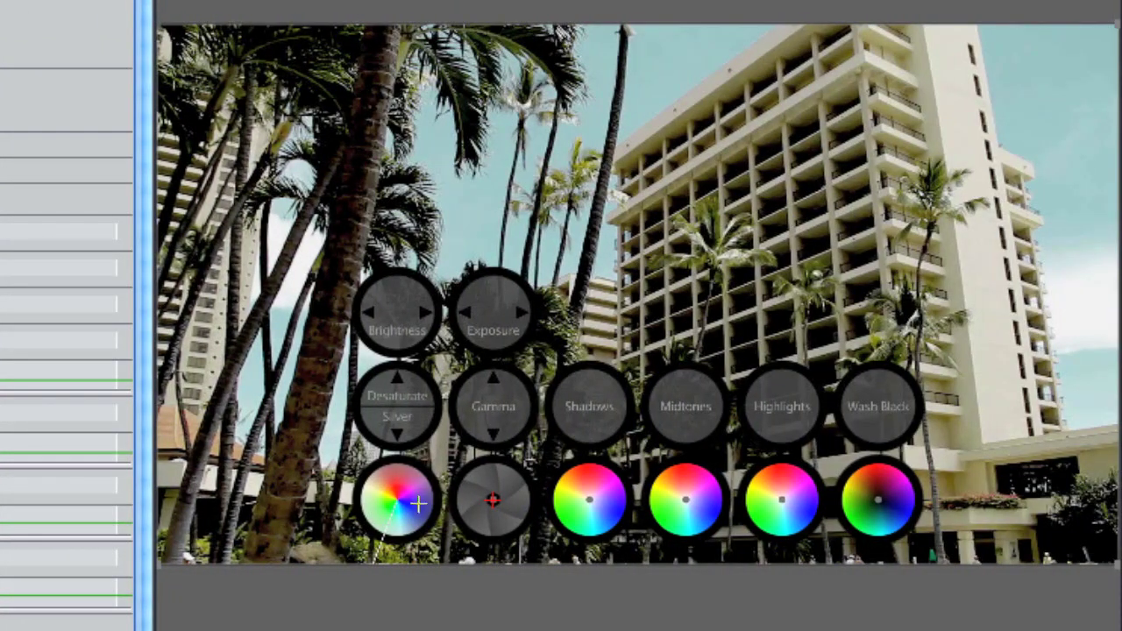
mouse_move(494, 494)
mouse_down()
mouse_move(494, 483)
mouse_move(498, 536)
mouse_move(499, 525)
mouse_move(484, 521)
mouse_move(497, 526)
mouse_up()
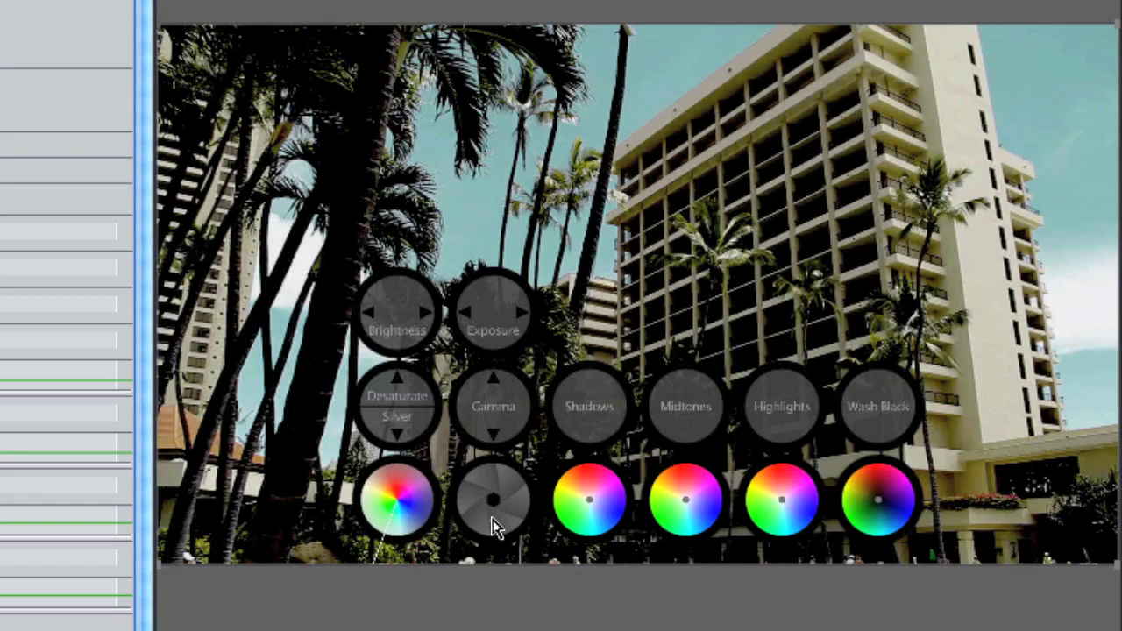
drag(493, 521, 499, 523)
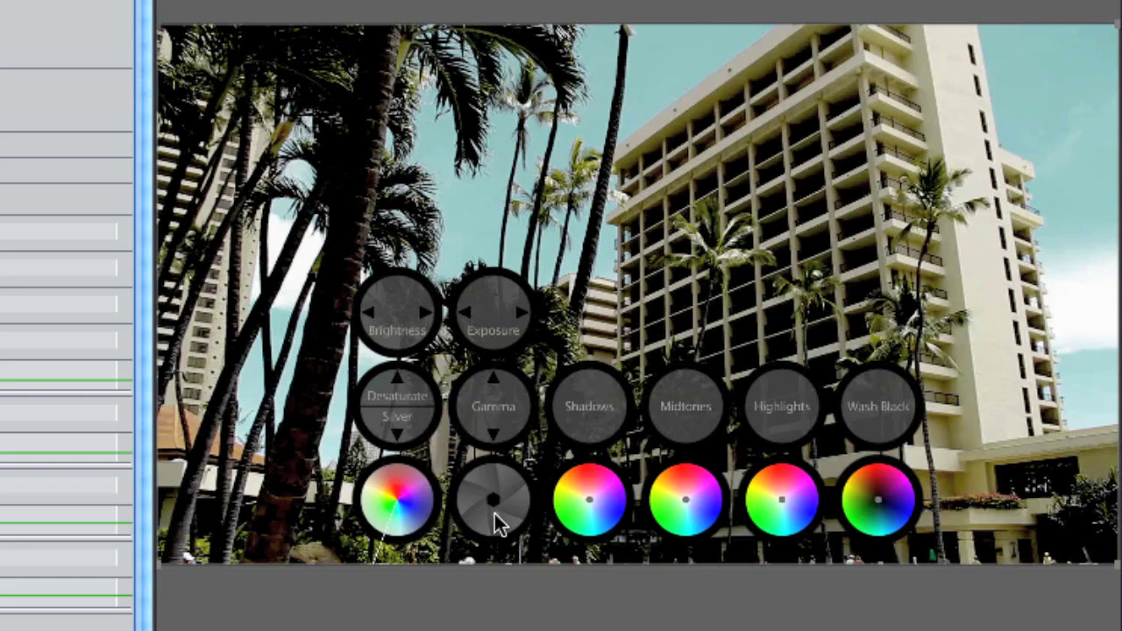
drag(496, 524, 488, 517)
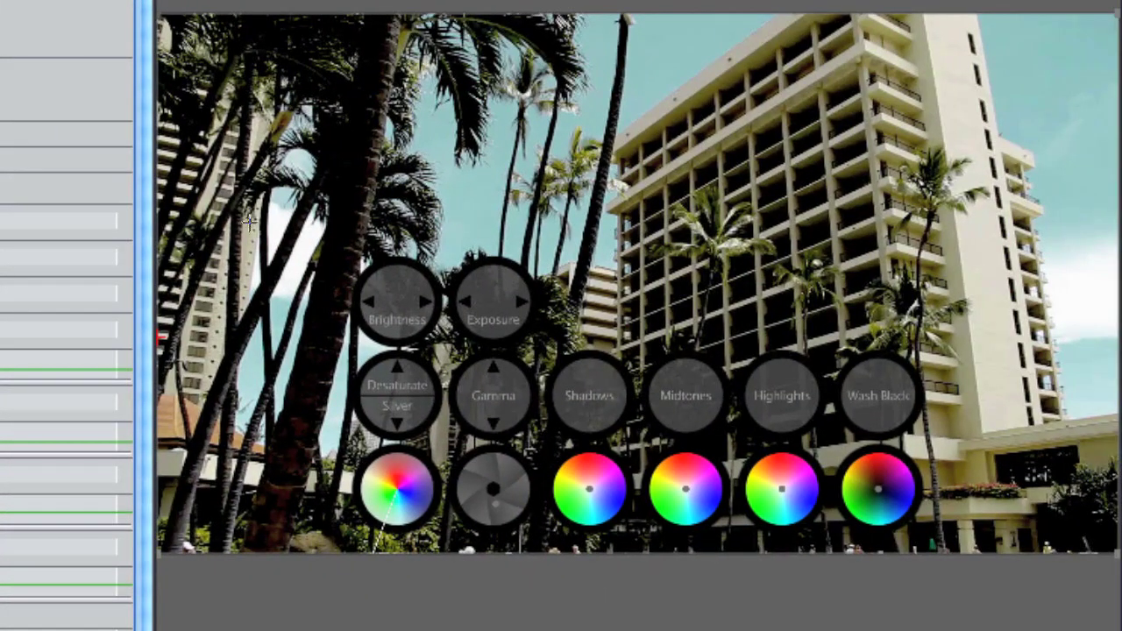
Position the Compare split at -117.55, 15.08, uncorrected image on the left.
drag(396, 228, 583, 263)
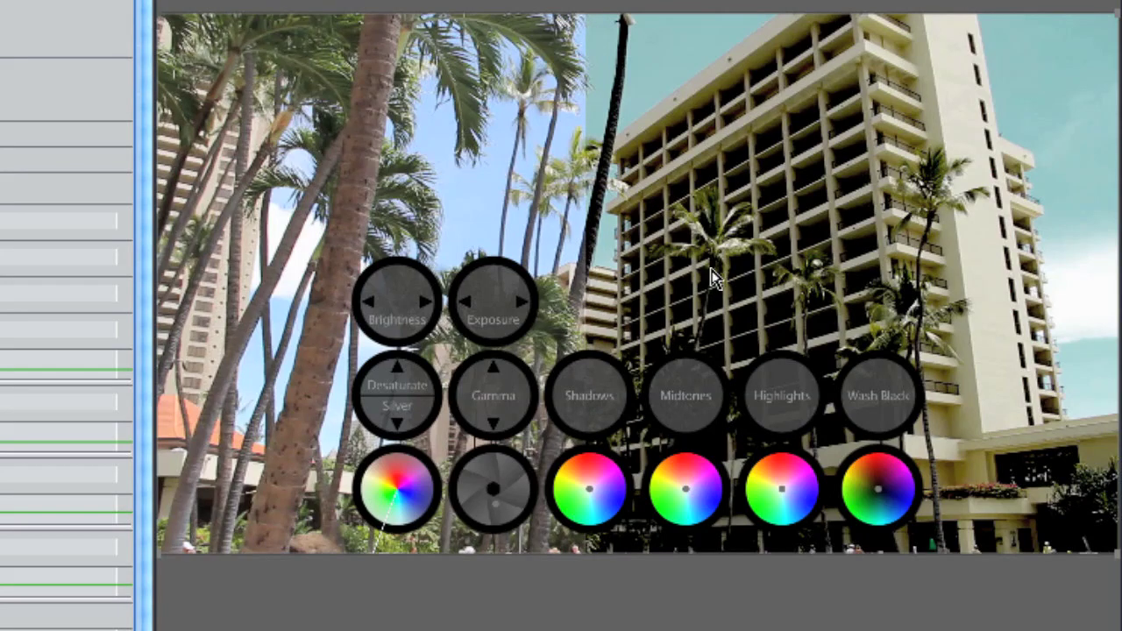
drag(712, 277, 578, 301)
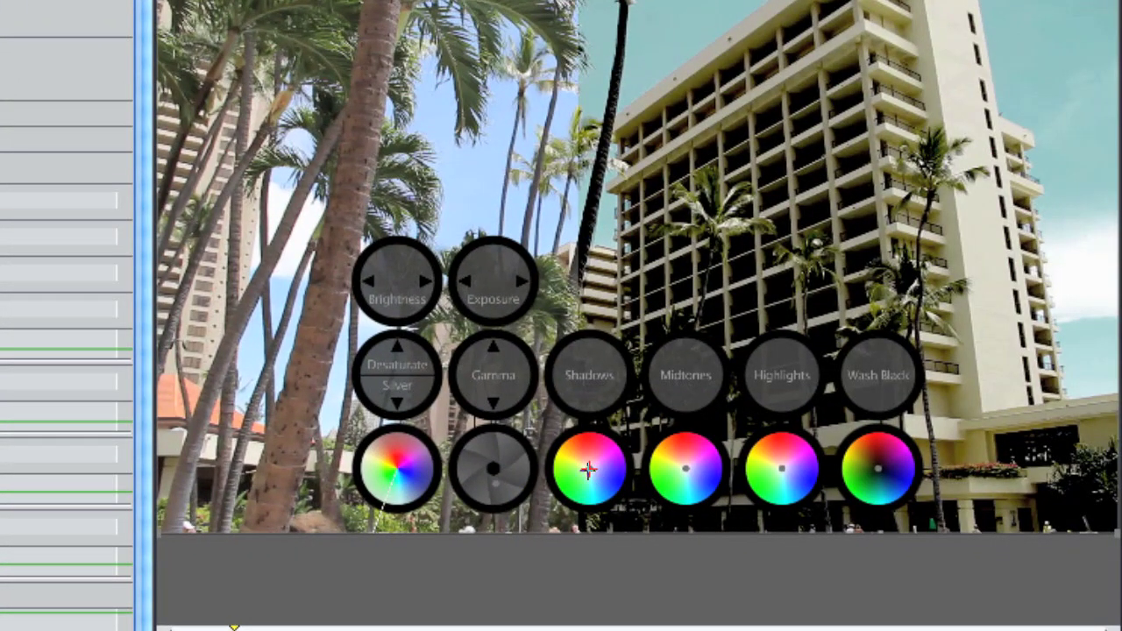
Tint shadows greener at strength 0.08, then set midtones to 114.54, 434.41 at strength 0.31.
drag(587, 471, 572, 489)
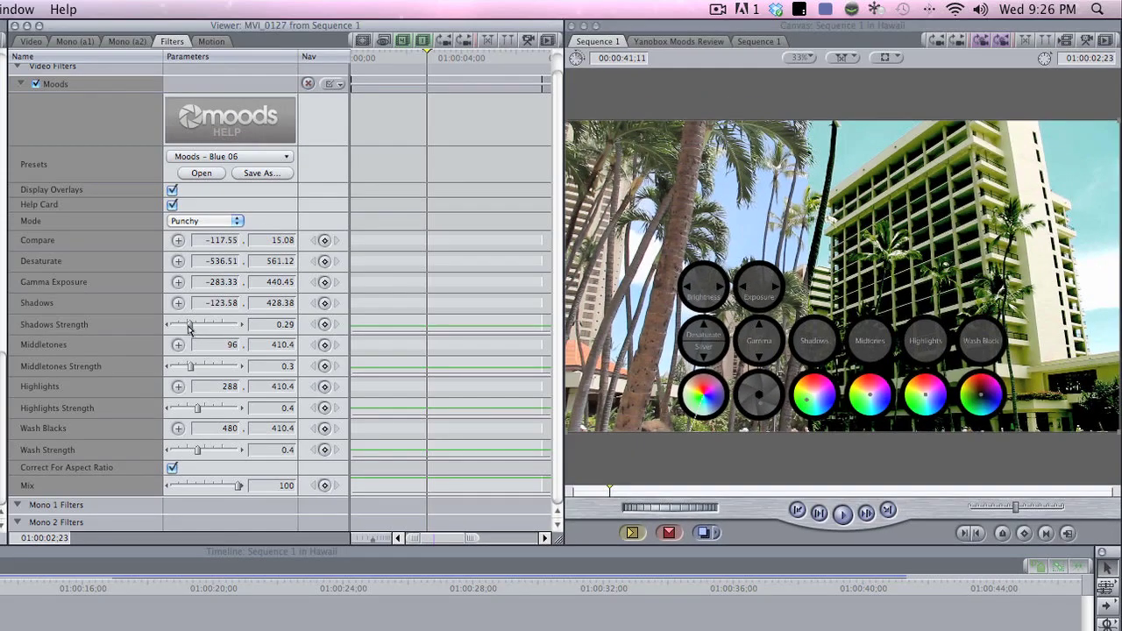
drag(189, 326, 180, 327)
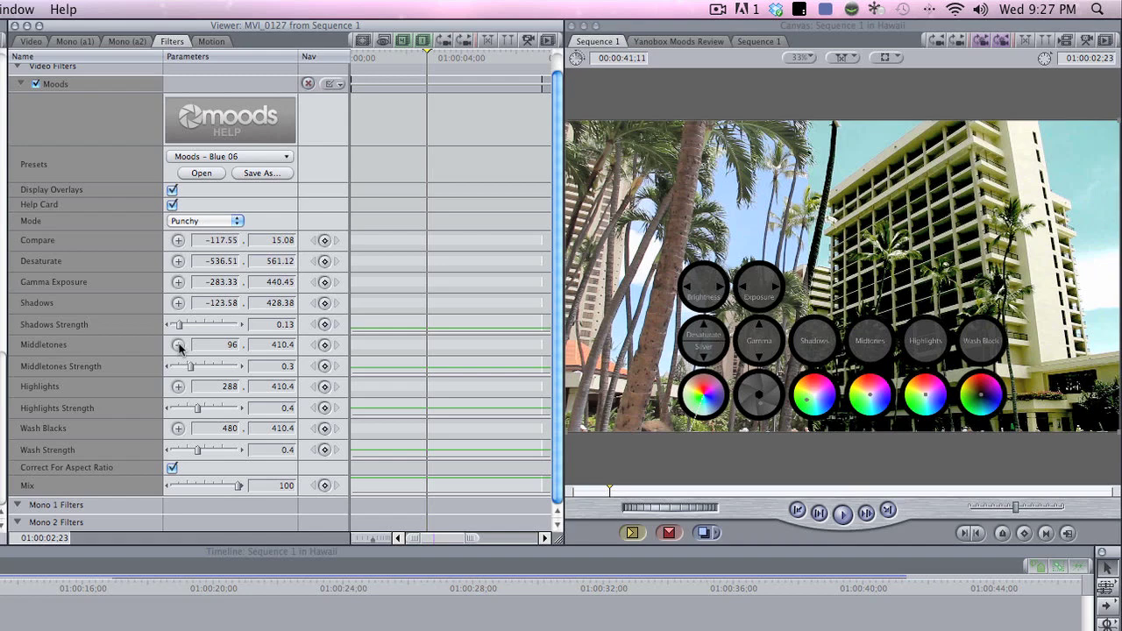
click(179, 346)
mouse_move(866, 398)
mouse_down()
mouse_move(840, 368)
mouse_move(891, 391)
mouse_move(878, 406)
mouse_up()
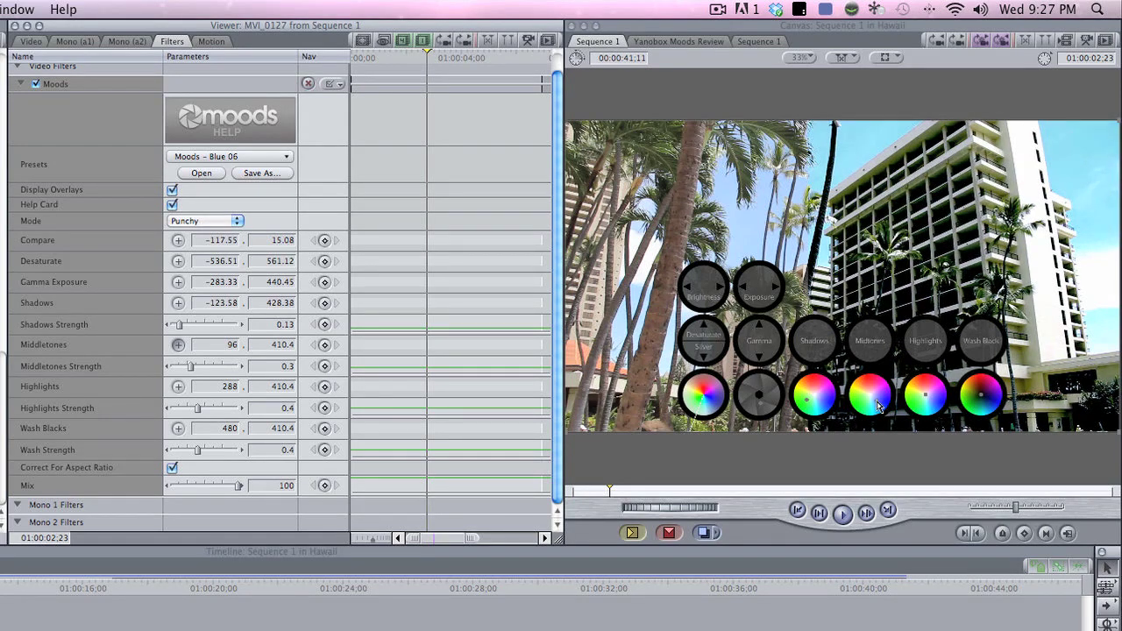
drag(876, 403, 887, 403)
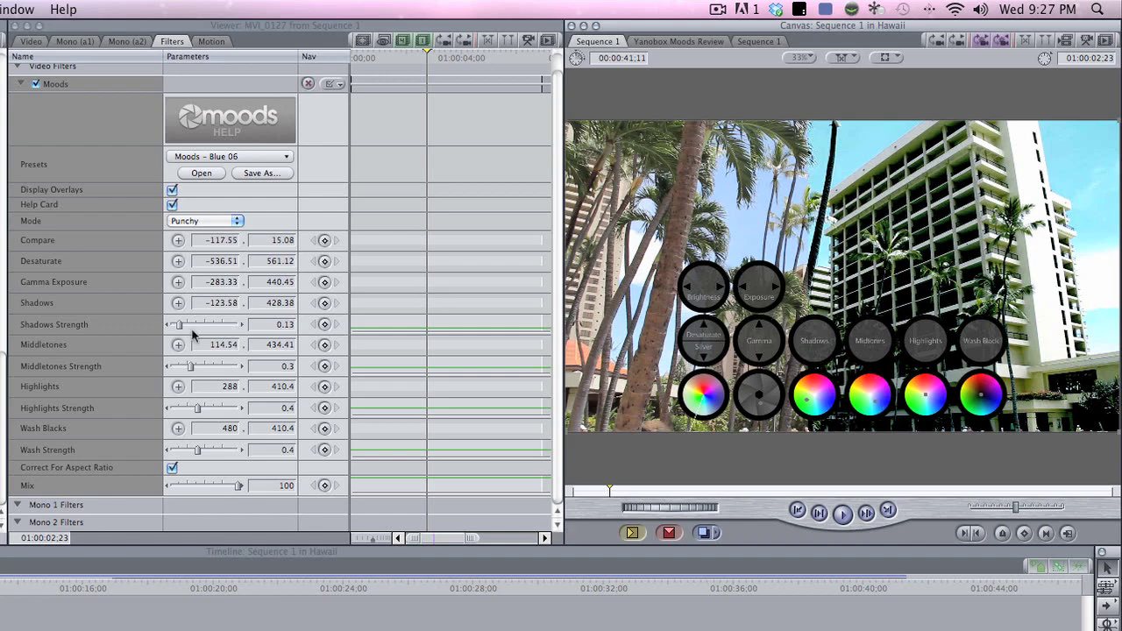
click(199, 367)
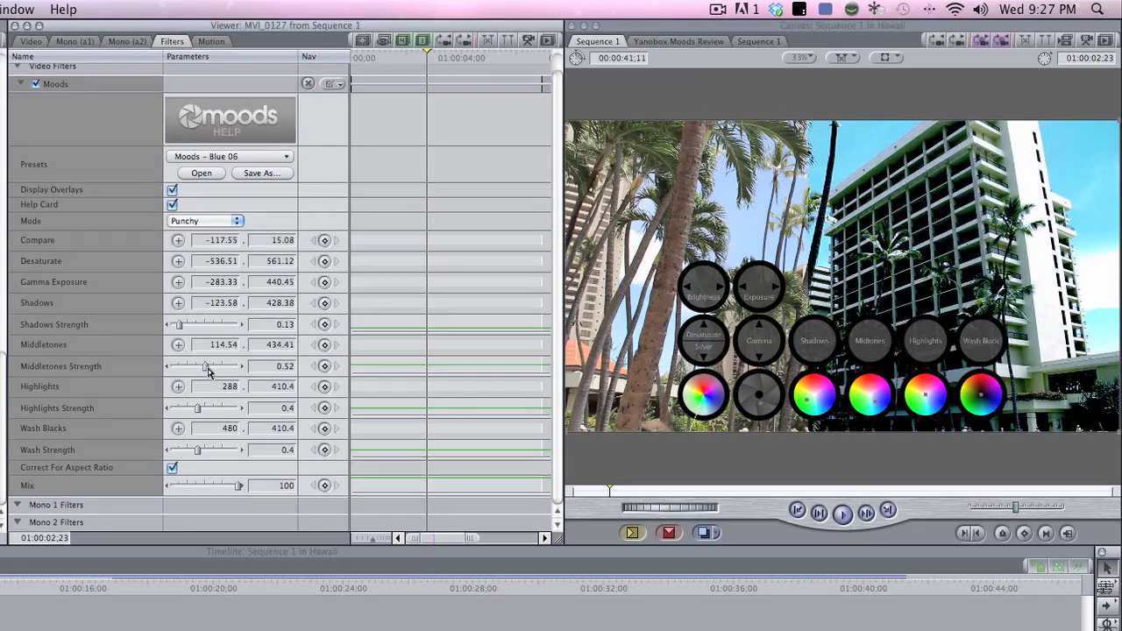
drag(199, 372, 192, 371)
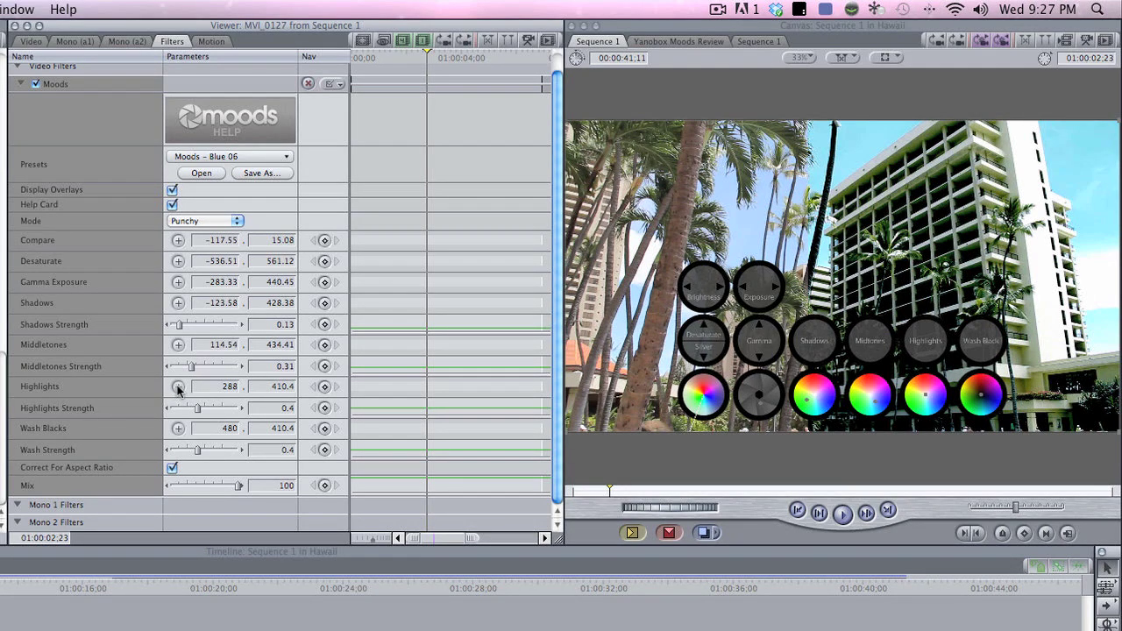
Tint highlights slightly cyan at strength 0.1 and move Gamma Exposure to -298.4, 446.48.
click(178, 387)
mouse_move(927, 399)
mouse_down()
mouse_move(923, 407)
mouse_move(925, 396)
mouse_up()
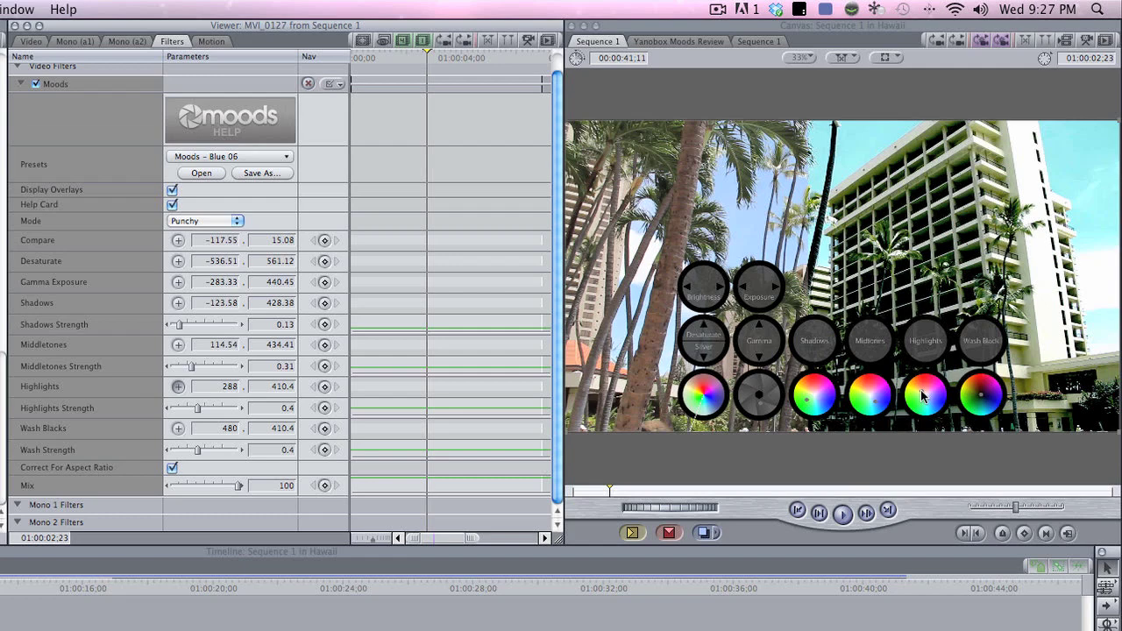
click(923, 399)
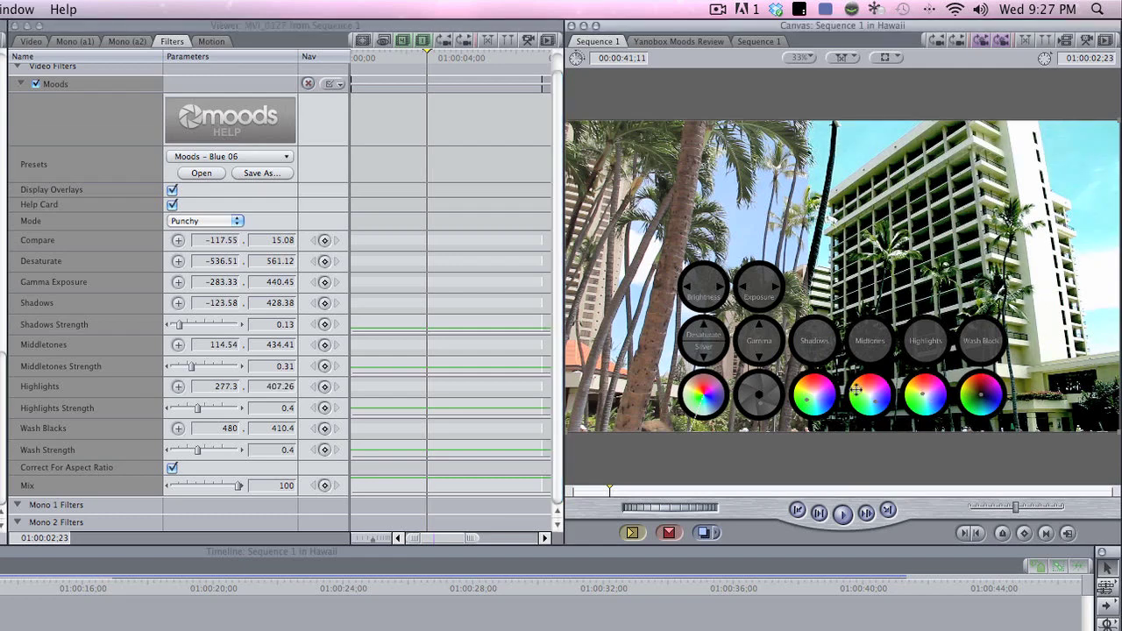
drag(199, 412, 178, 412)
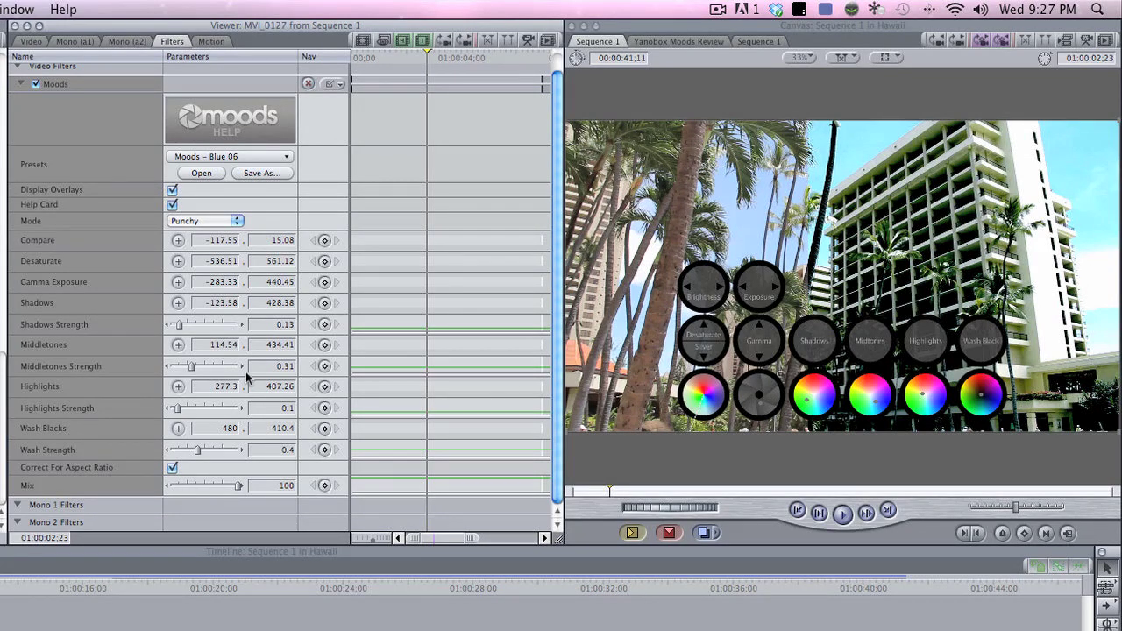
click(179, 282)
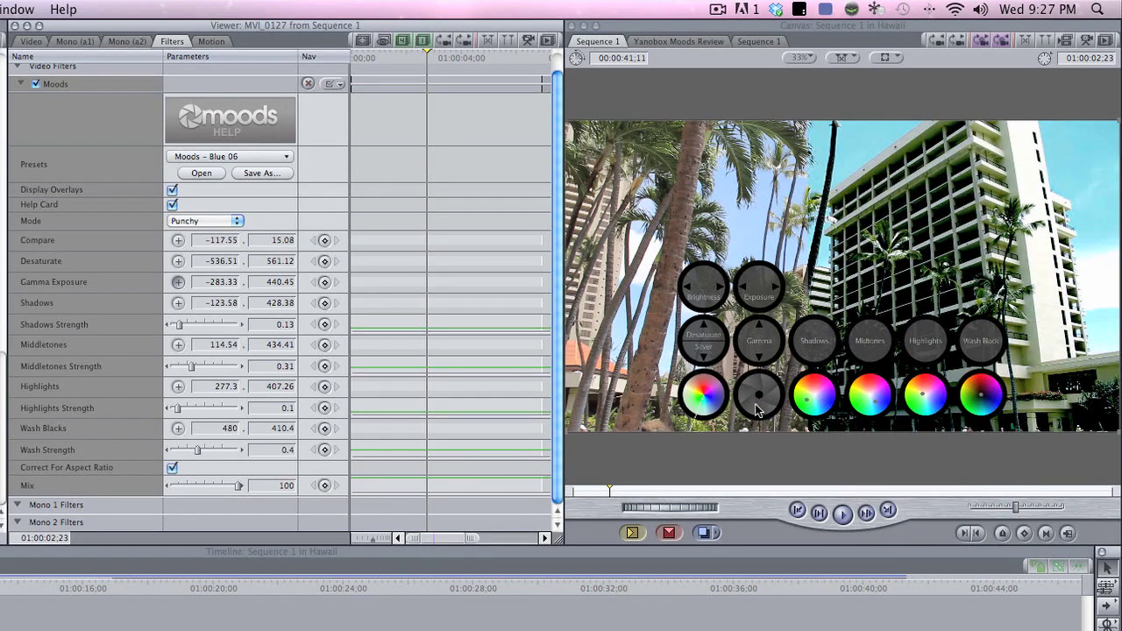
click(759, 410)
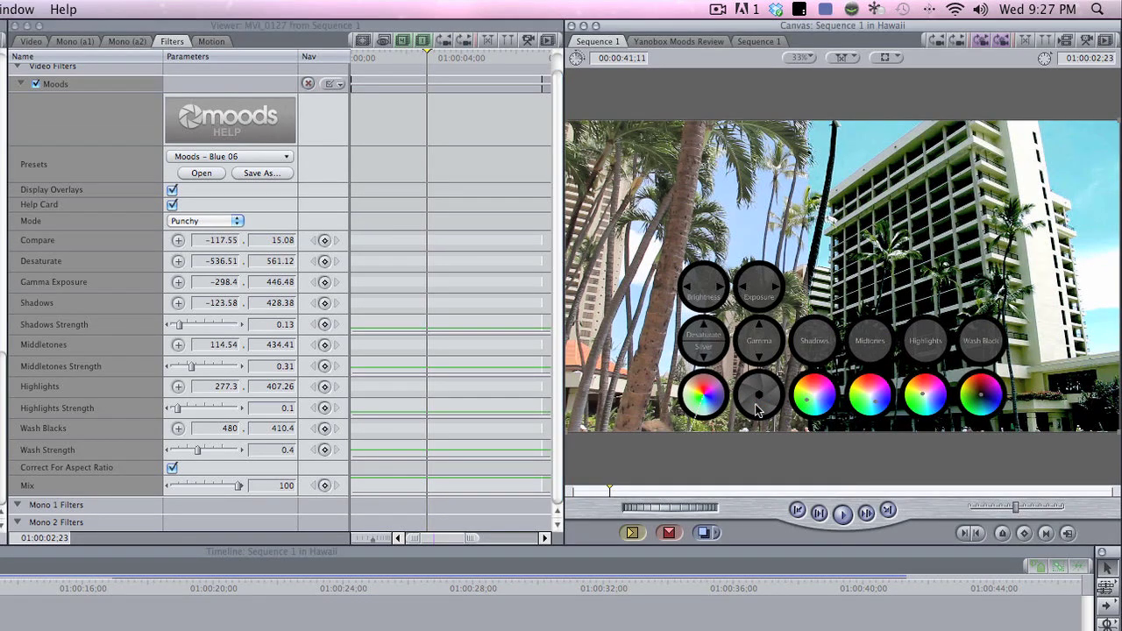
Pick a wash-blacks colour of 449.11, 419.33 on the Wash Black wheel, Wash Strength 0.68.
click(179, 429)
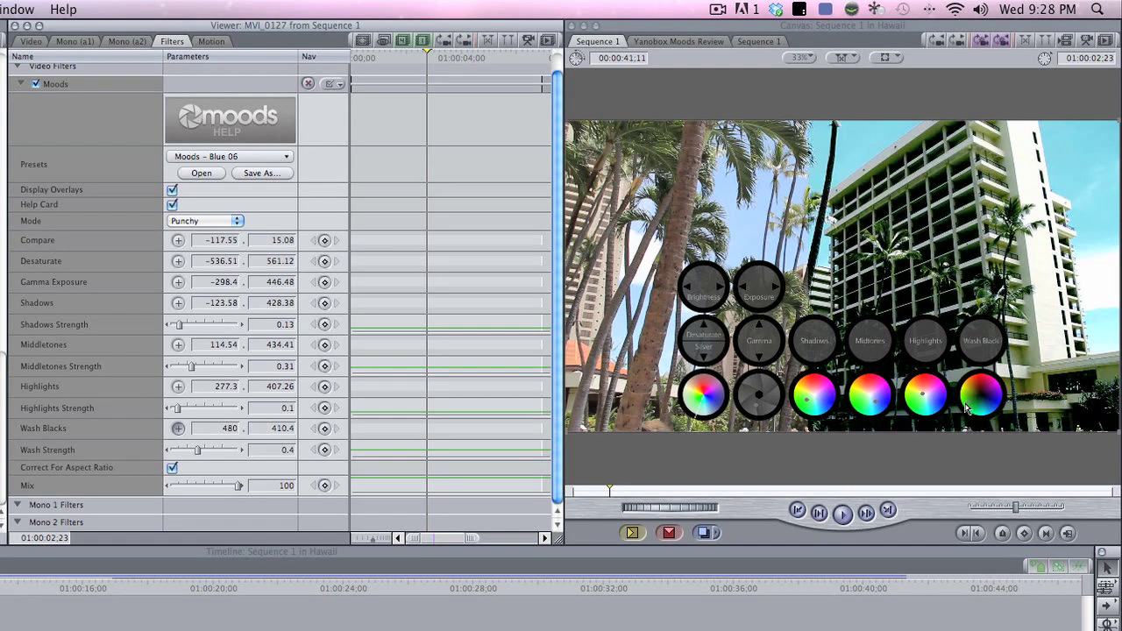
click(963, 408)
mouse_move(963, 407)
mouse_down()
mouse_move(922, 430)
mouse_move(971, 428)
mouse_move(980, 414)
mouse_up()
mouse_move(982, 390)
mouse_down()
mouse_move(984, 379)
mouse_move(980, 395)
mouse_up()
click(975, 399)
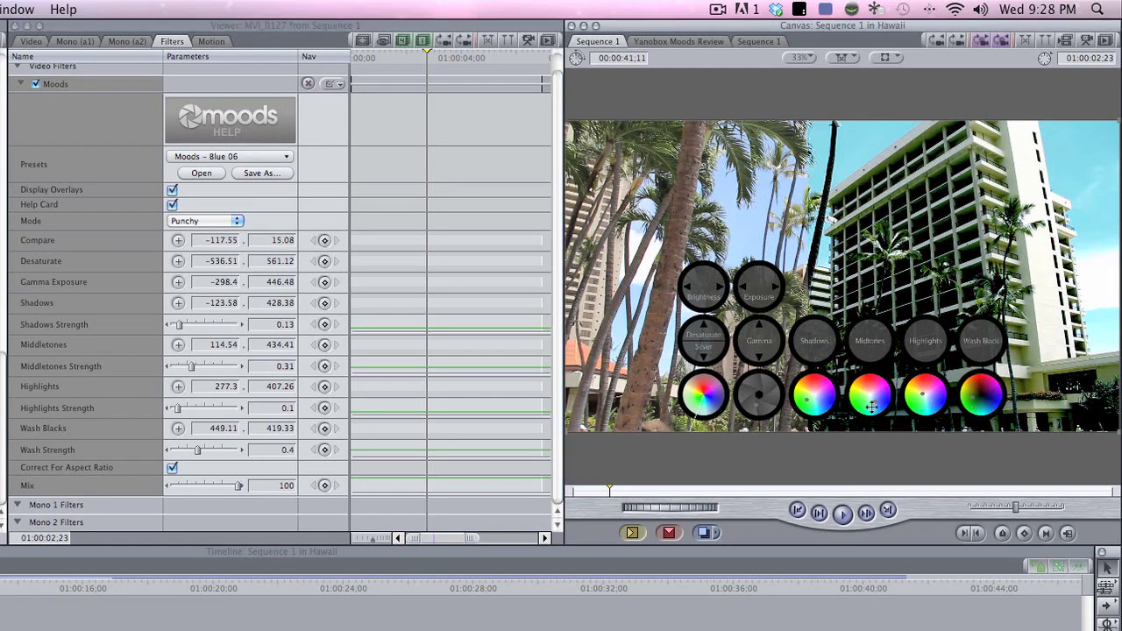
mouse_move(205, 450)
mouse_down()
mouse_move(265, 447)
mouse_move(216, 454)
mouse_up()
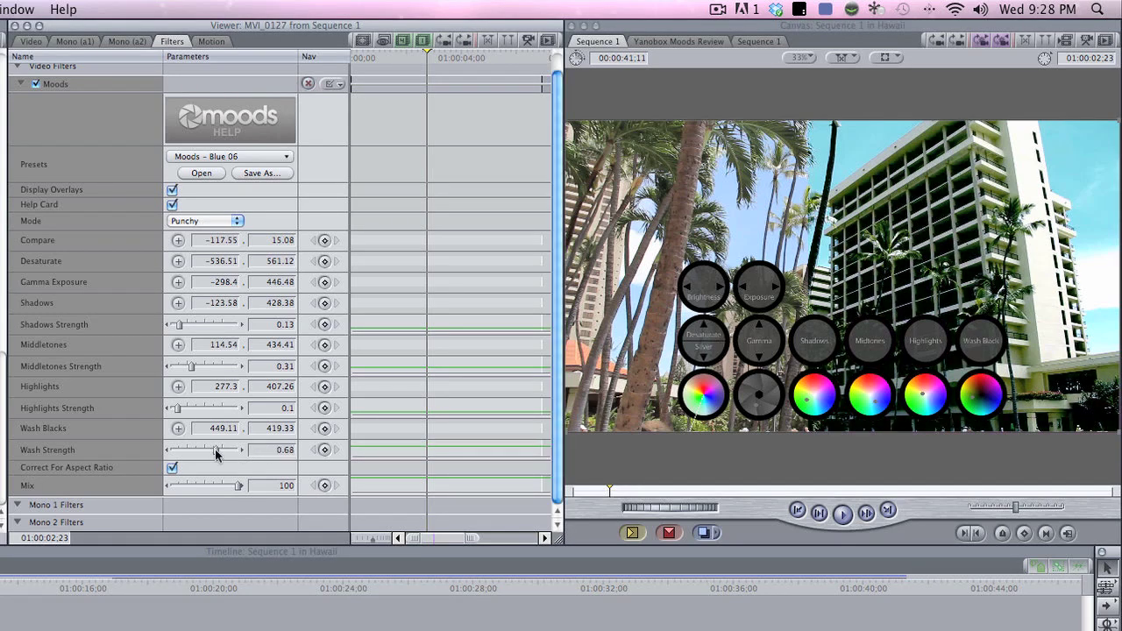
Turn off Help Card and Display Overlays, compare Classic mode, then return to Punchy.
click(173, 206)
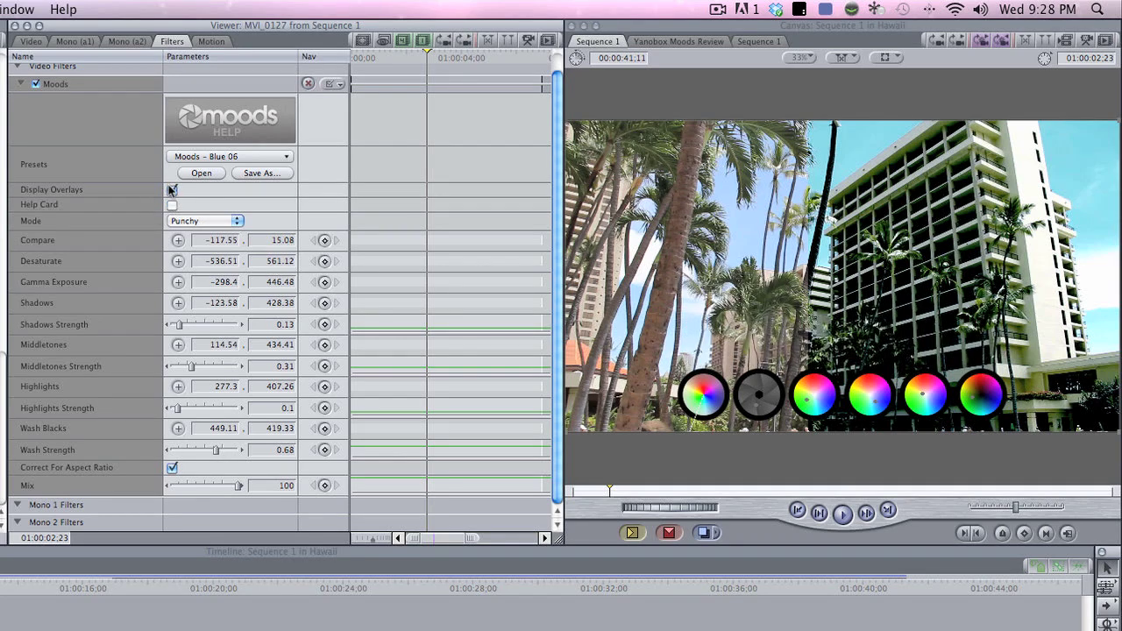
click(171, 190)
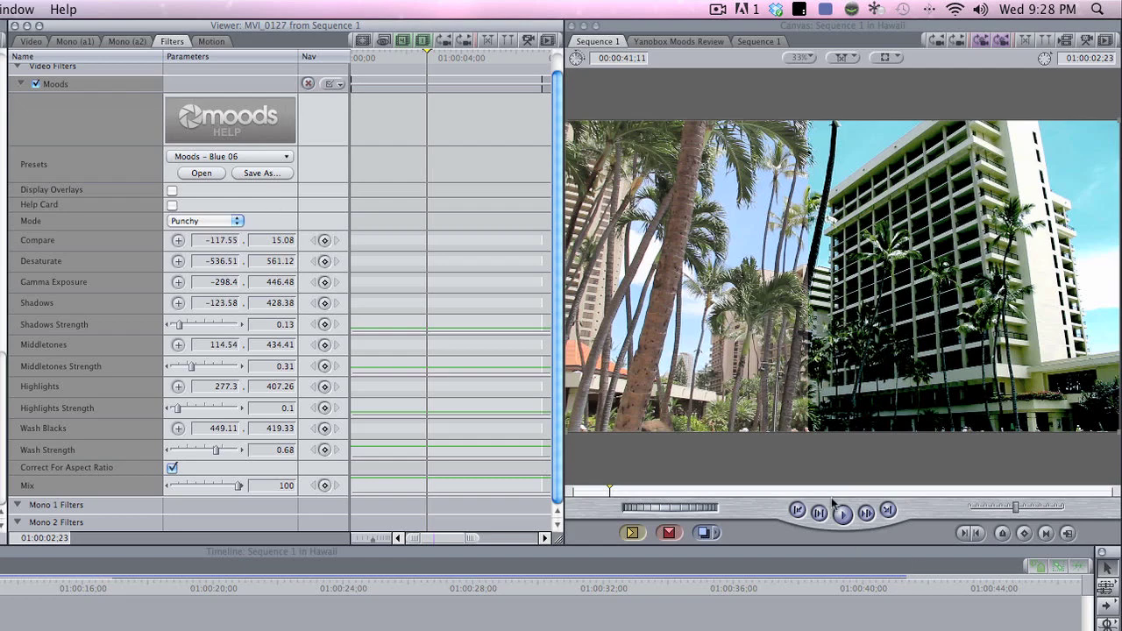
click(195, 222)
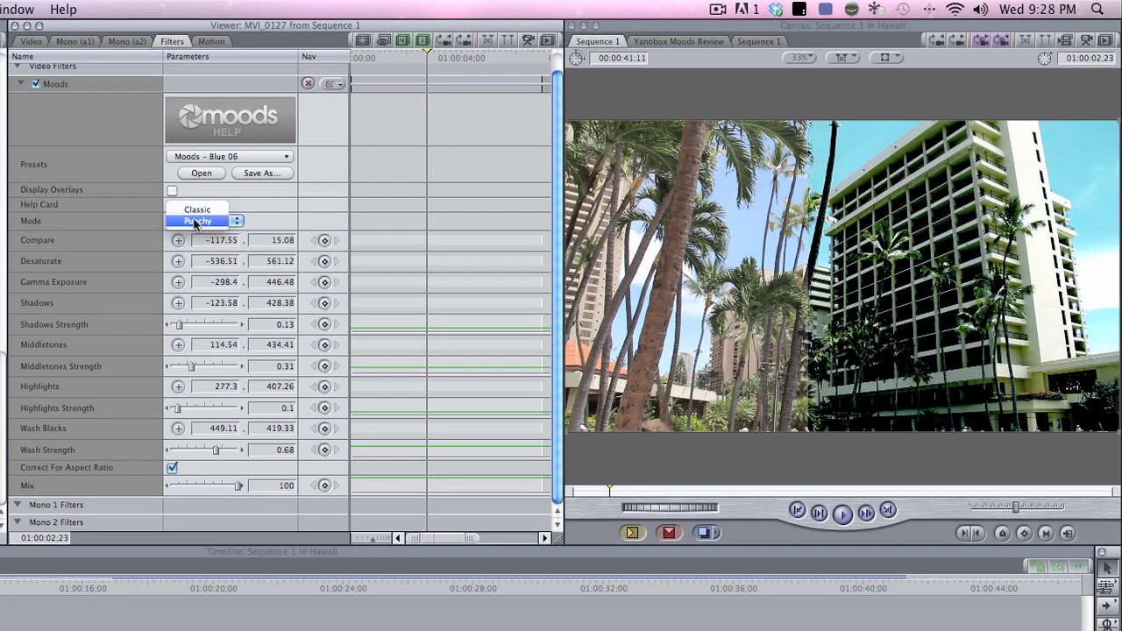
click(207, 208)
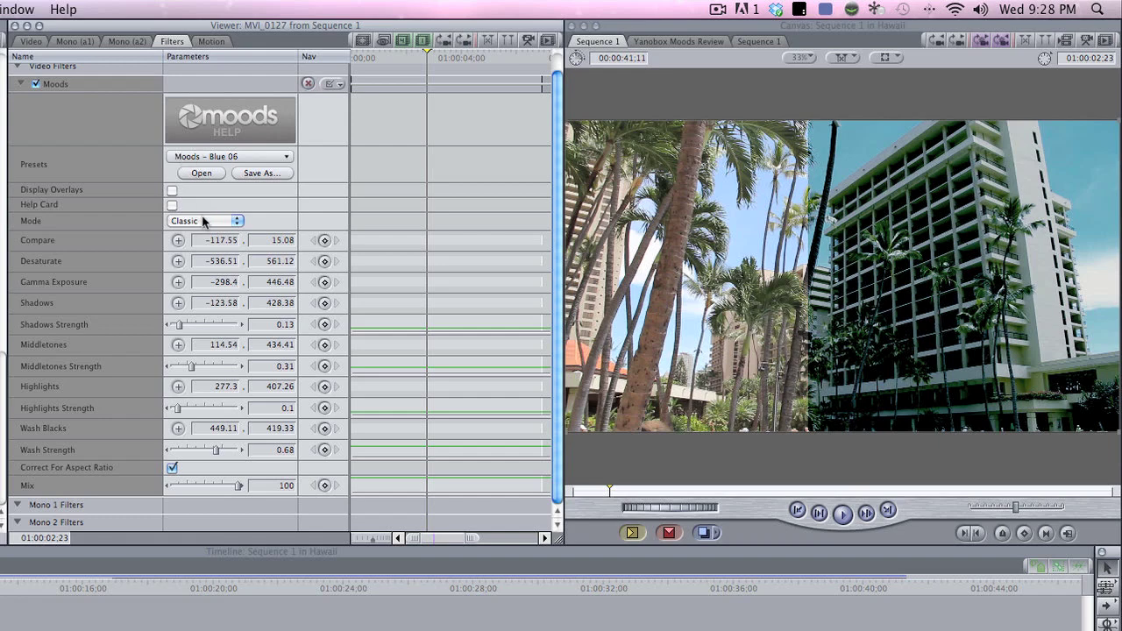
click(204, 221)
click(205, 235)
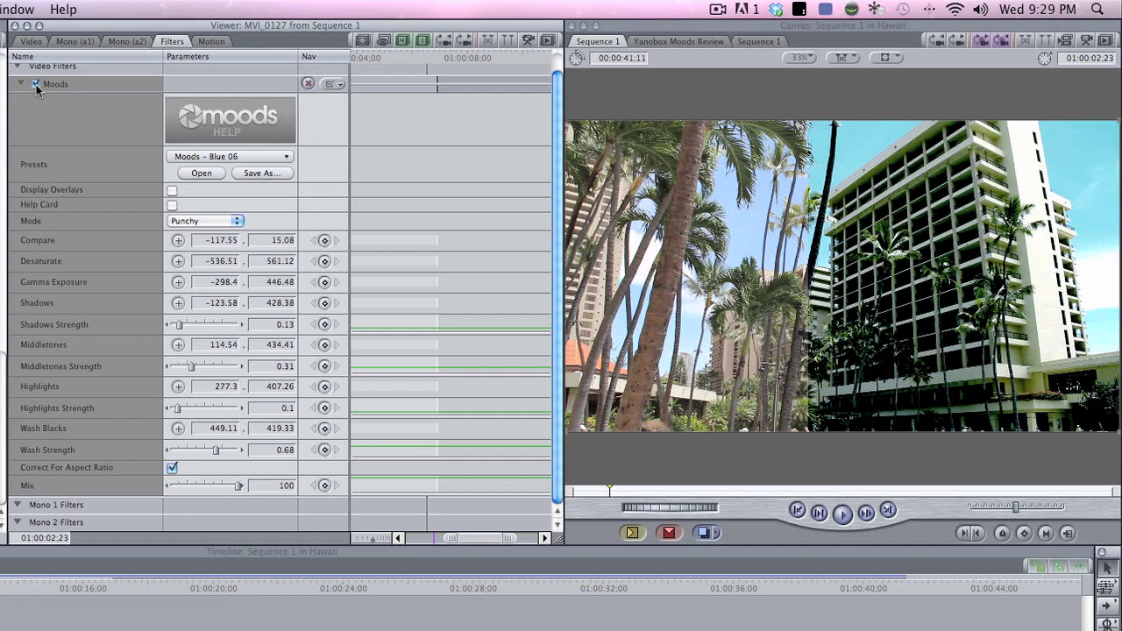
click(222, 157)
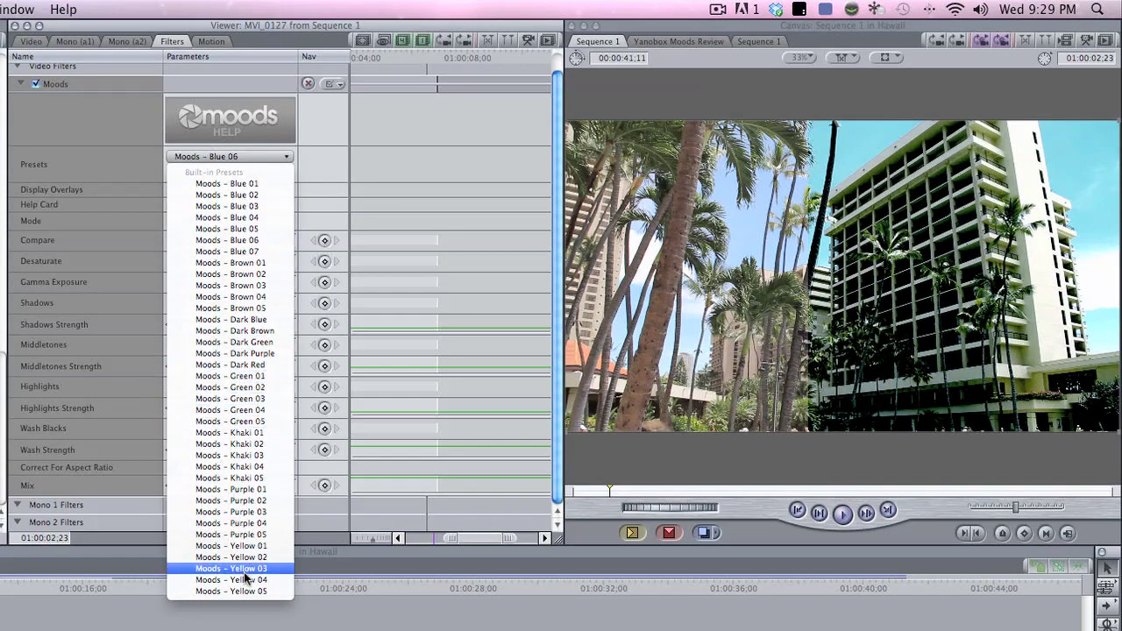
click(224, 79)
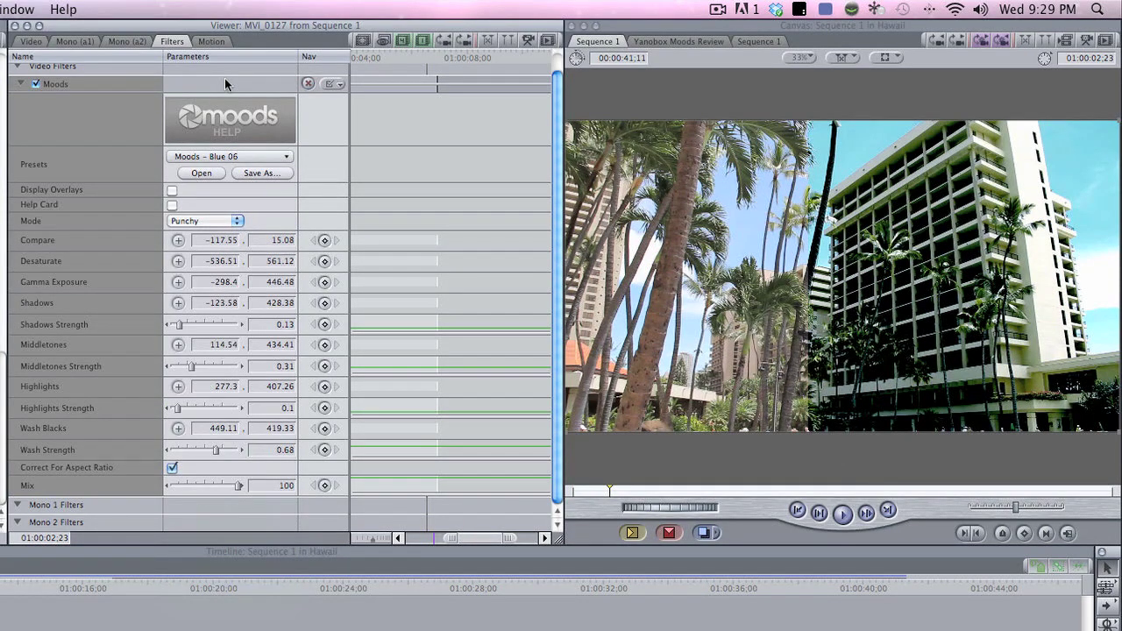